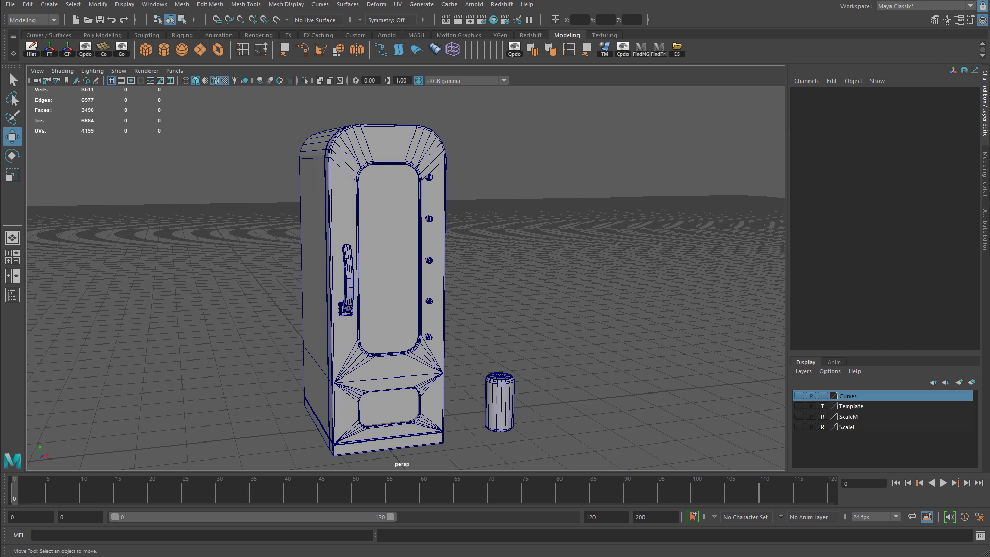
Try moving the vending machine's front glass face away from the cabinet, undo the move and return to object mode.
click(406, 207)
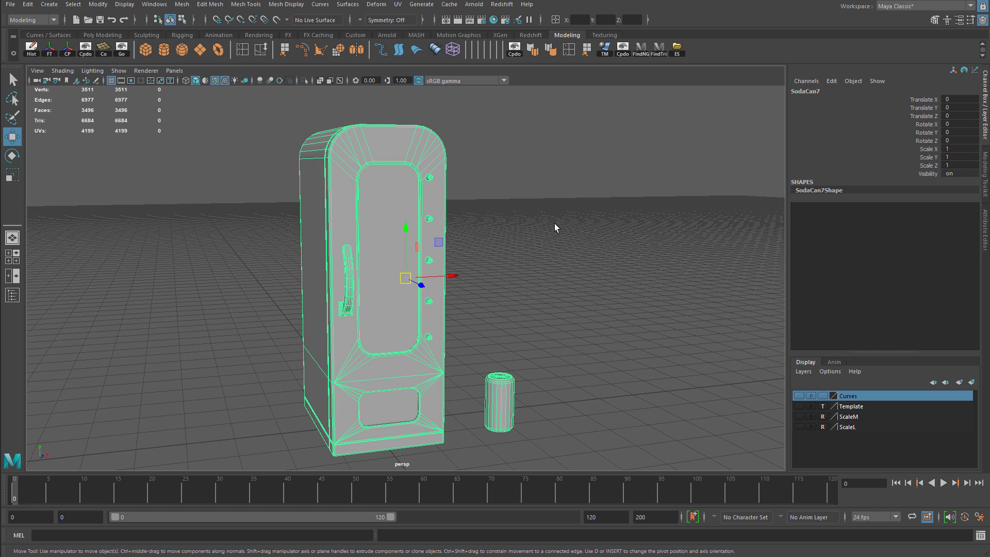
right_drag(387, 187, 388, 199)
click(388, 199)
drag(411, 278, 563, 270)
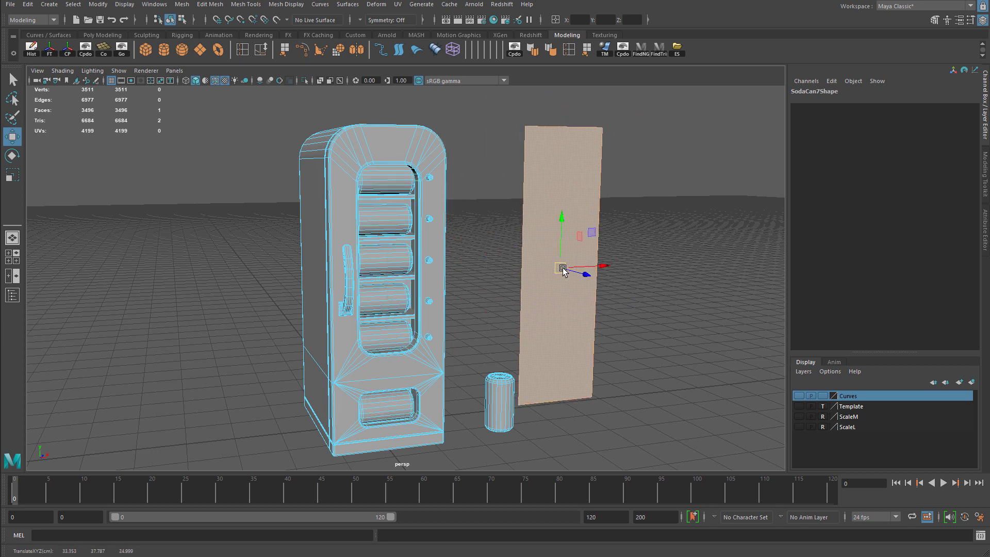
key(ctrl+z)
right_drag(402, 214, 465, 195)
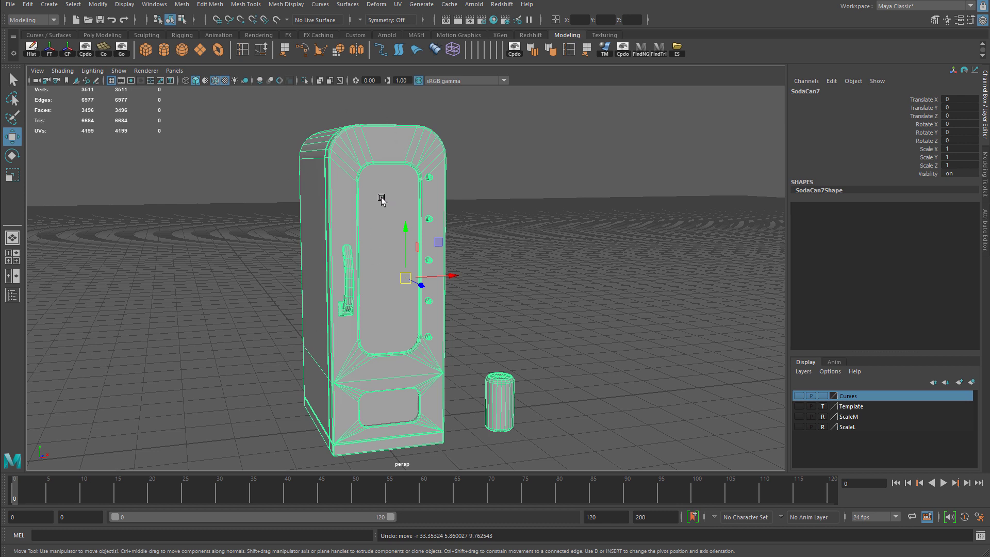
Reselect the glass face, return to object mode, try moving the entire combined mesh and undo that move.
right_drag(382, 200, 381, 224)
click(384, 217)
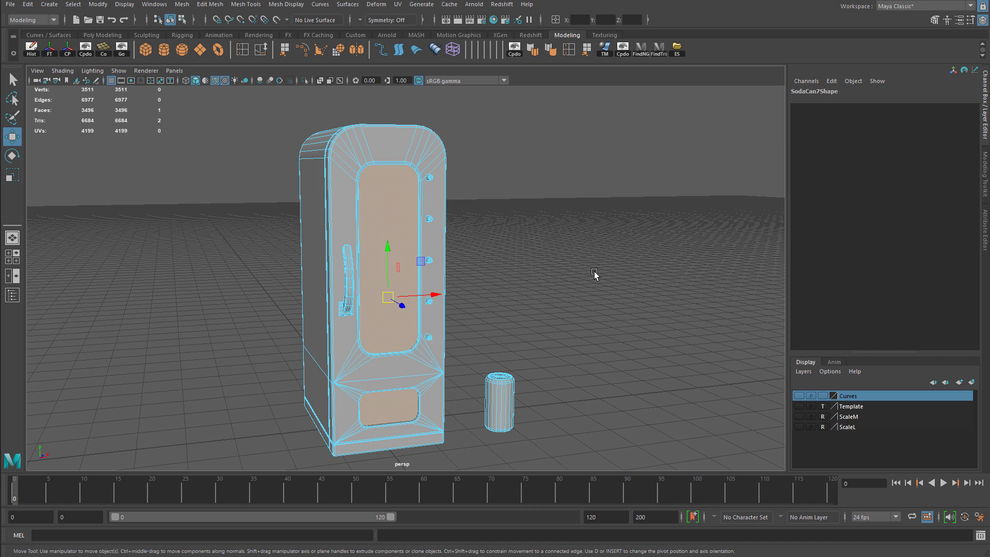
right_drag(401, 181, 450, 164)
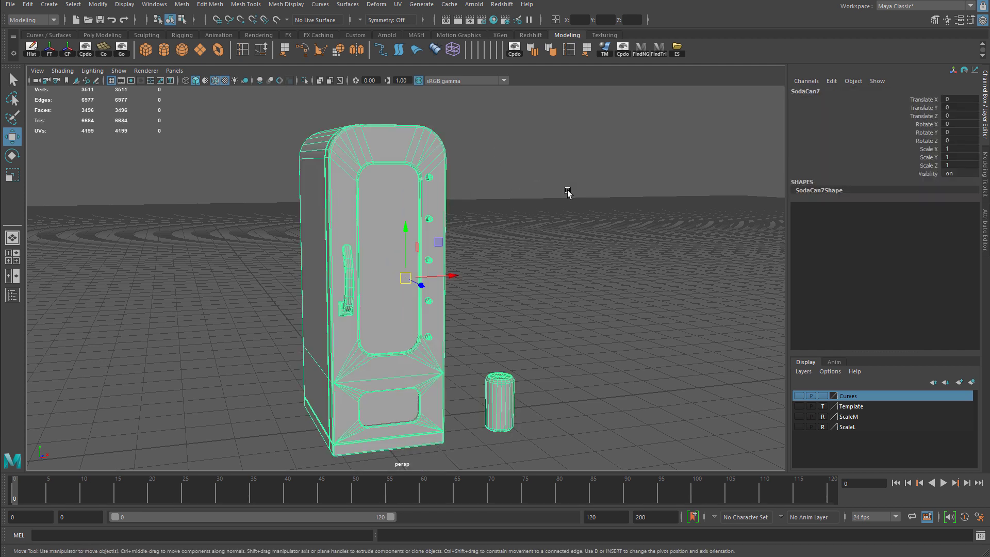
drag(406, 279, 373, 287)
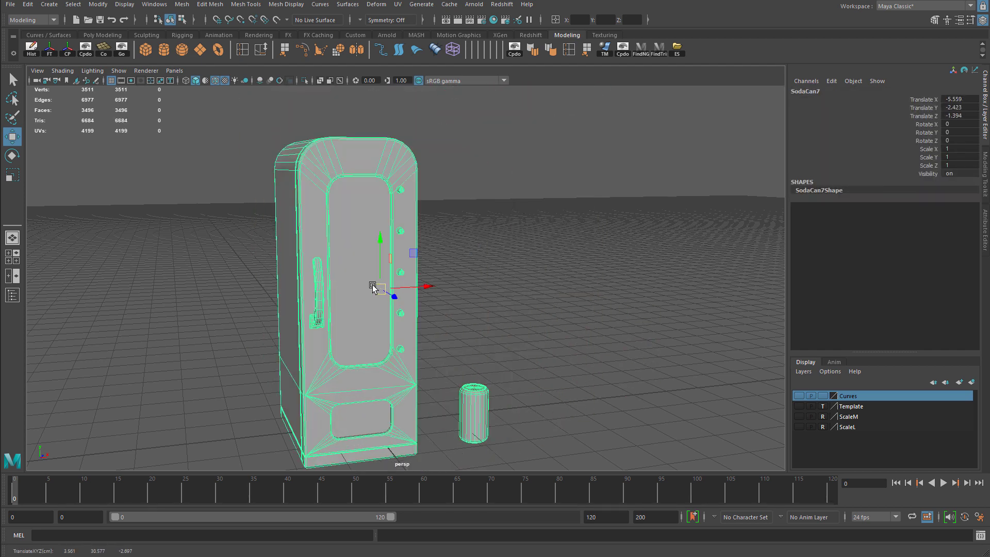
key(ctrl+z)
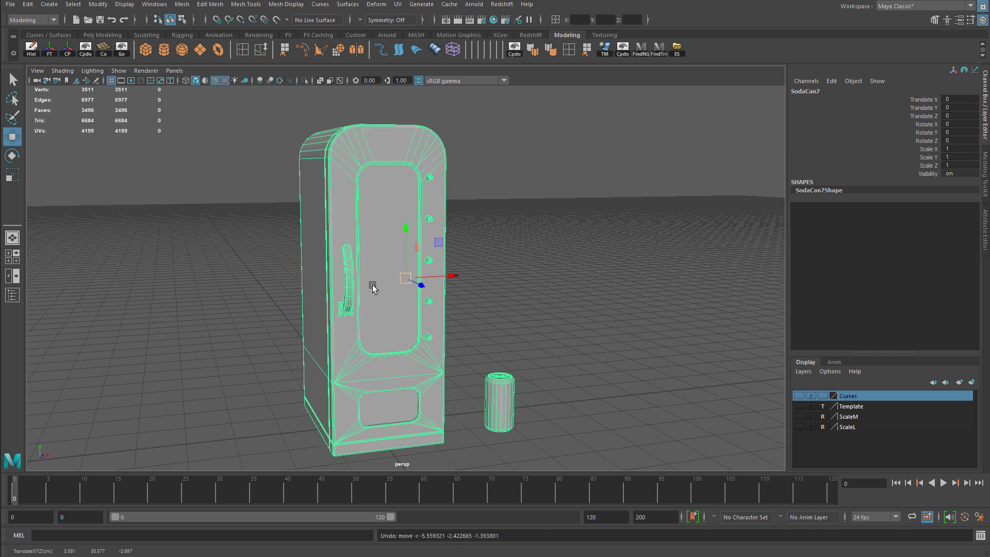
Assign the existing lambert2 material to the vending machine's glass face and return to object mode.
right_click(390, 210)
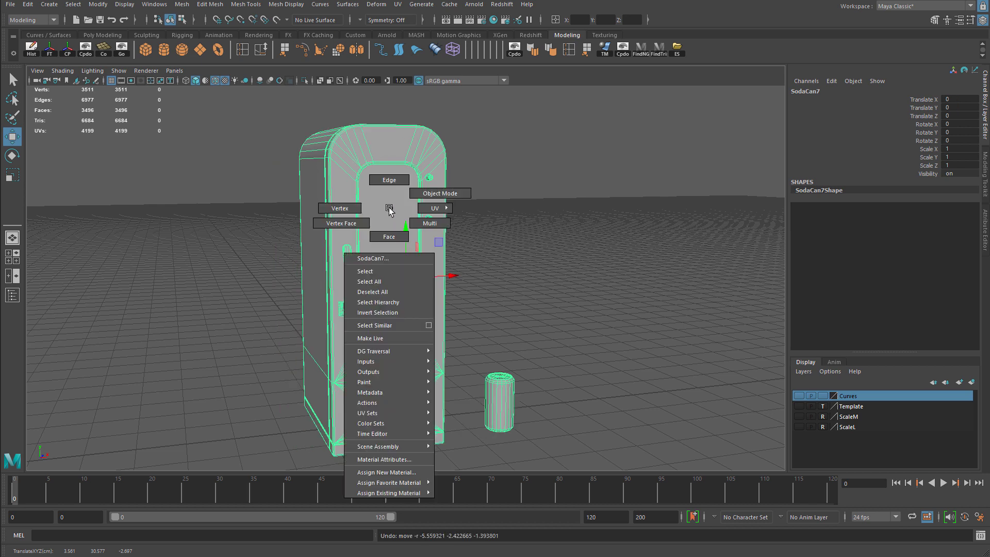
click(389, 236)
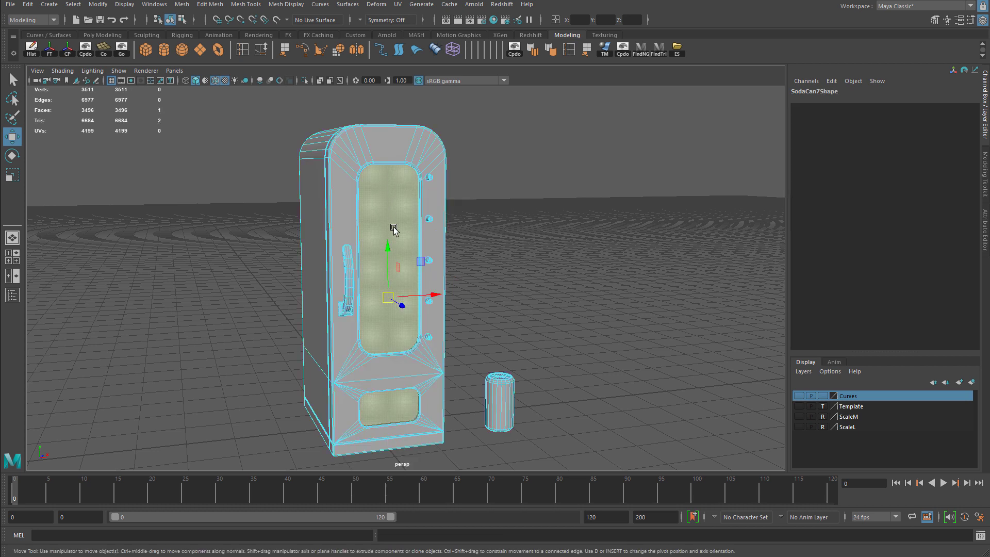
right_click(391, 181)
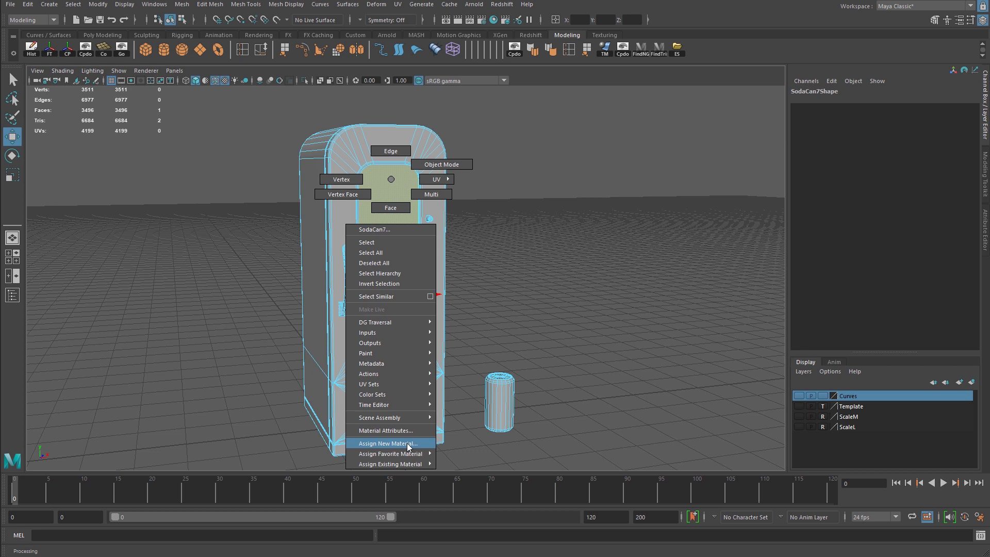
mouse_move(402, 466)
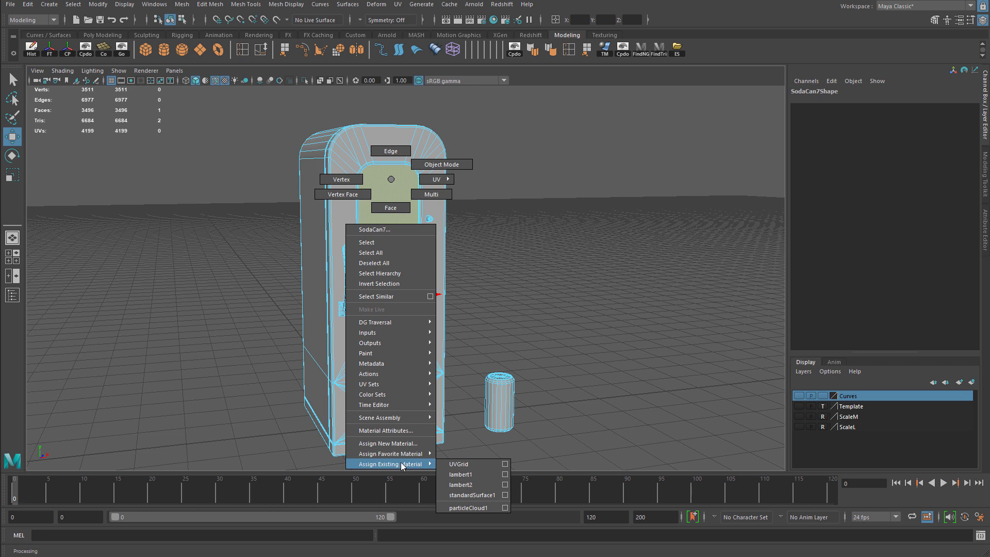
click(471, 482)
right_drag(403, 214, 439, 201)
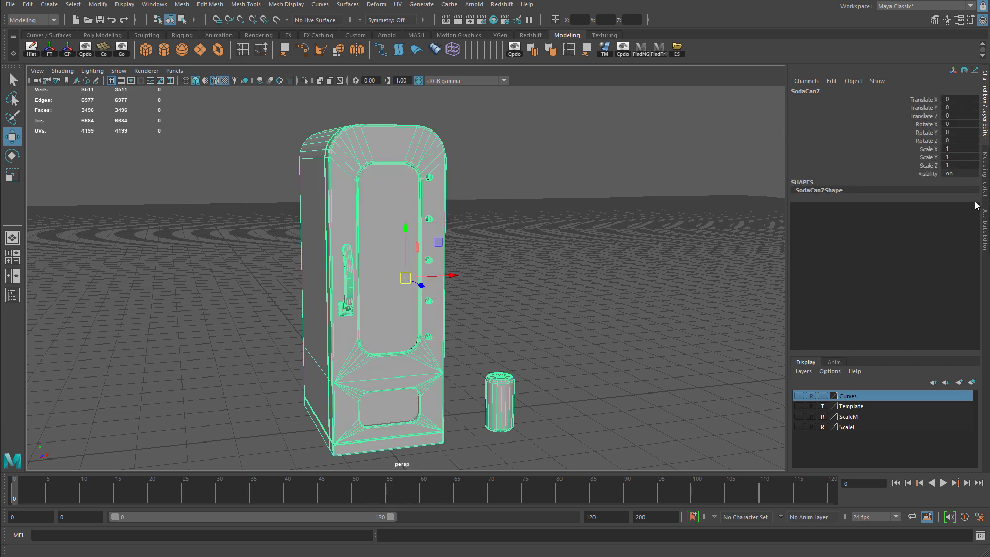
Compare the attributes of the lambert1 and lambert2 materials assigned to the vending machine mesh.
click(986, 226)
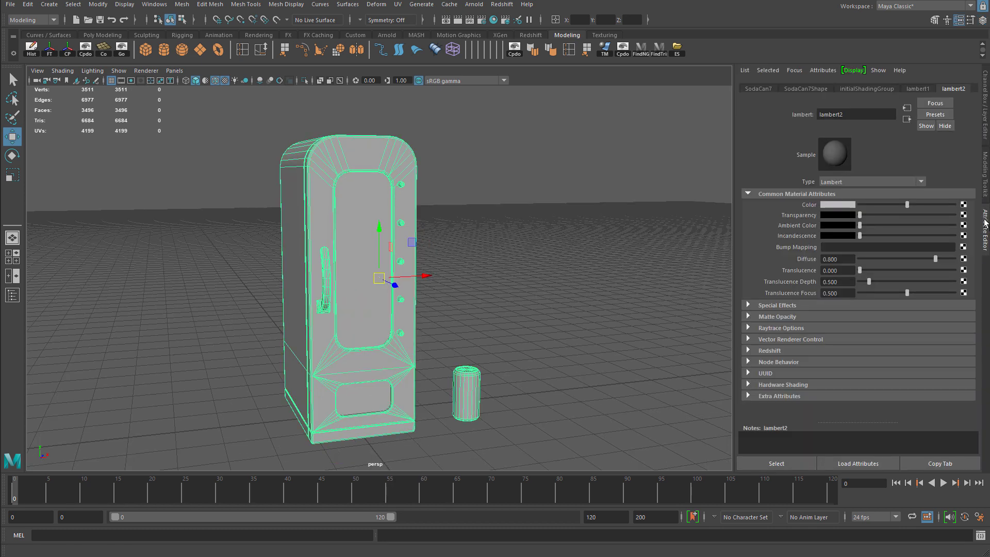
click(917, 90)
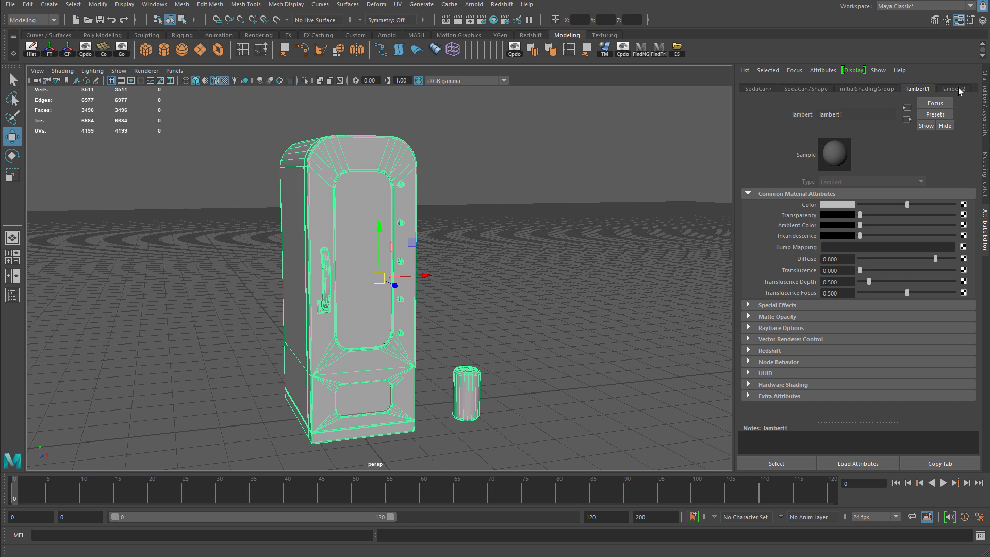
click(955, 90)
click(917, 90)
click(953, 89)
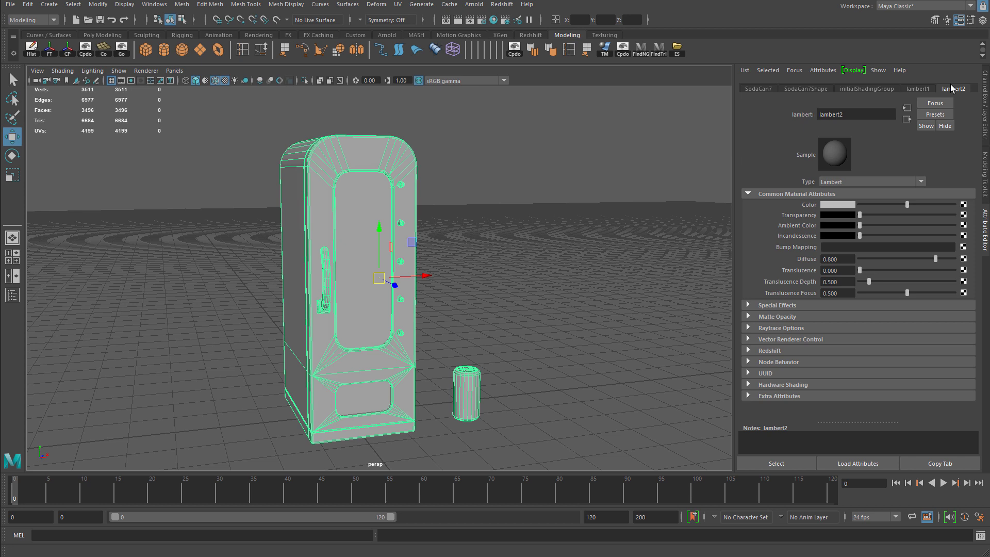
Export the selected vending machine mesh as FBX, overwriting VendingMachineRetro-SubstanceGlass.fbx in the Tests folder.
click(678, 49)
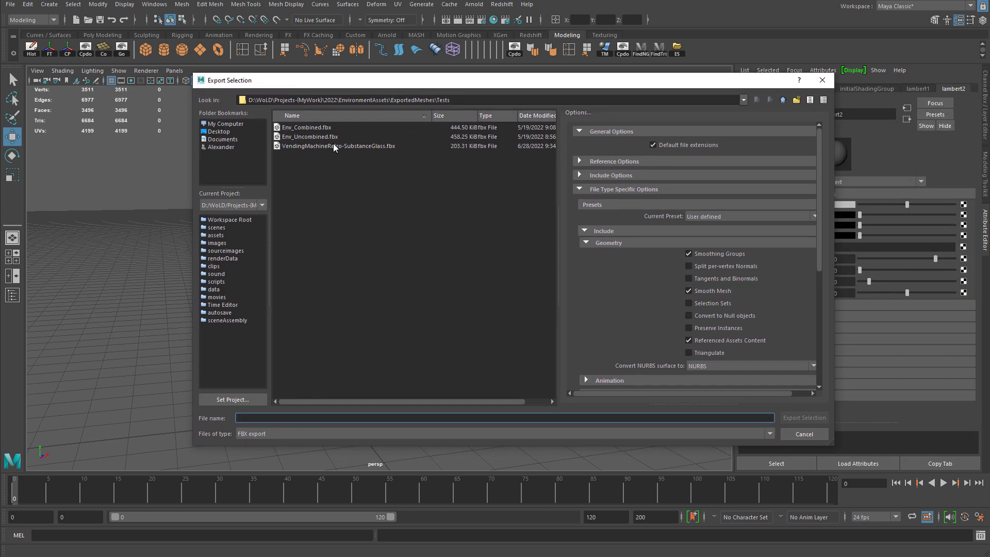
click(333, 146)
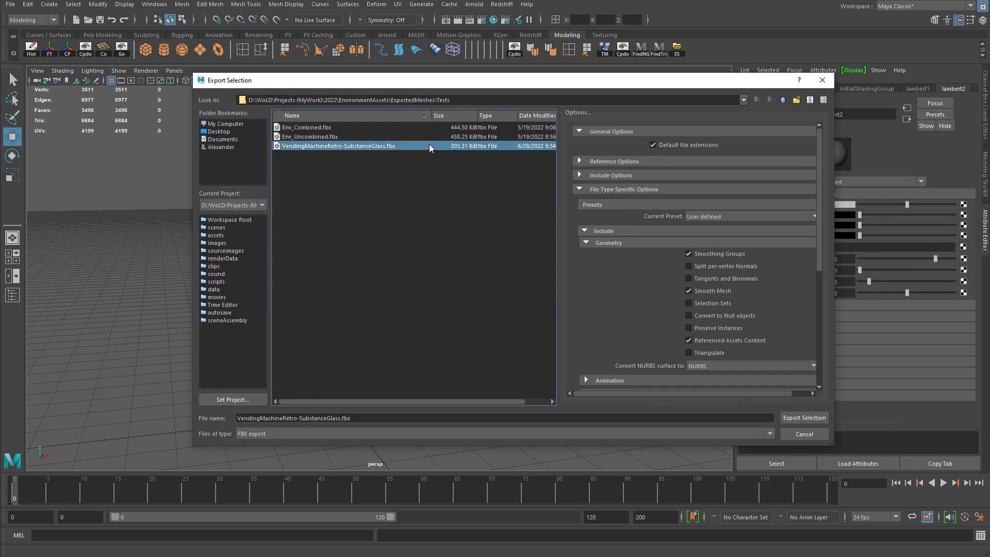
double_click(333, 145)
click(483, 284)
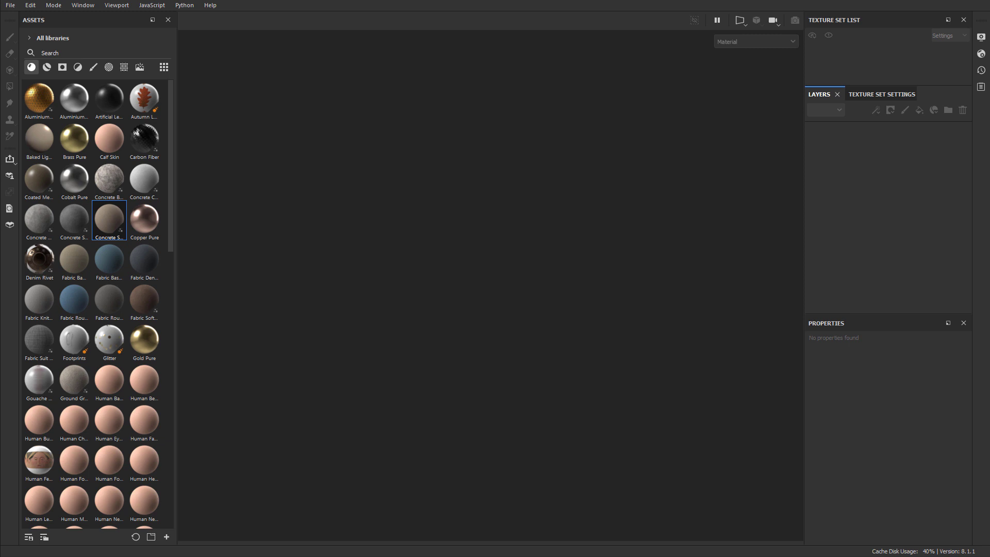
Switch to Substance 3D Painter and create a new project from VendingMachineRetro-SubstanceGlass.fbx with the Unreal Engine 4 (starter_assets) template.
click(10, 5)
click(20, 17)
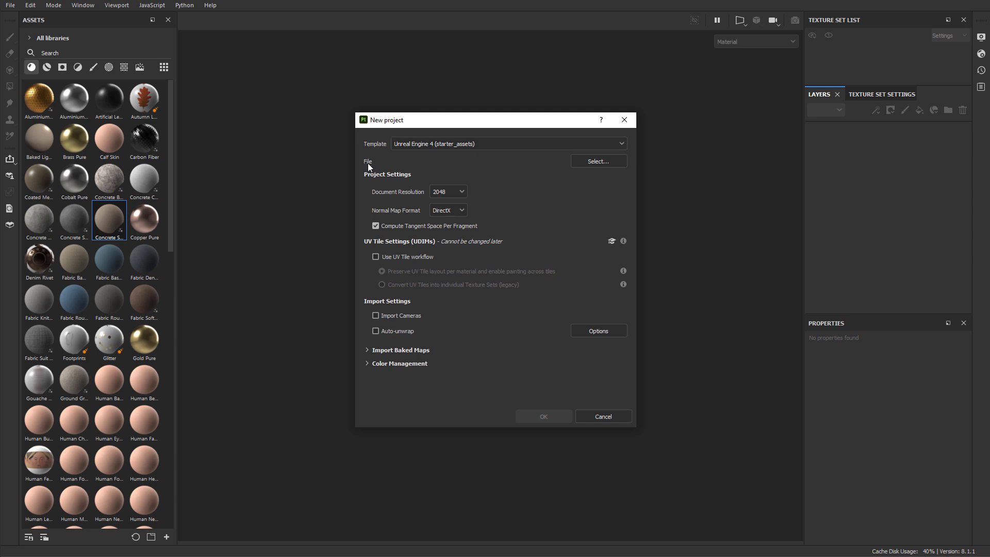
click(590, 162)
click(537, 226)
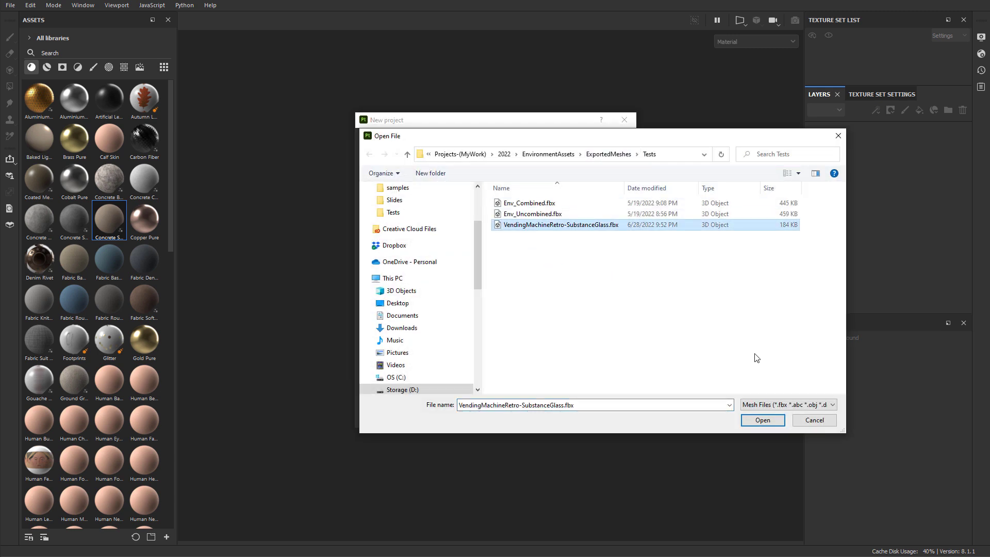
click(762, 420)
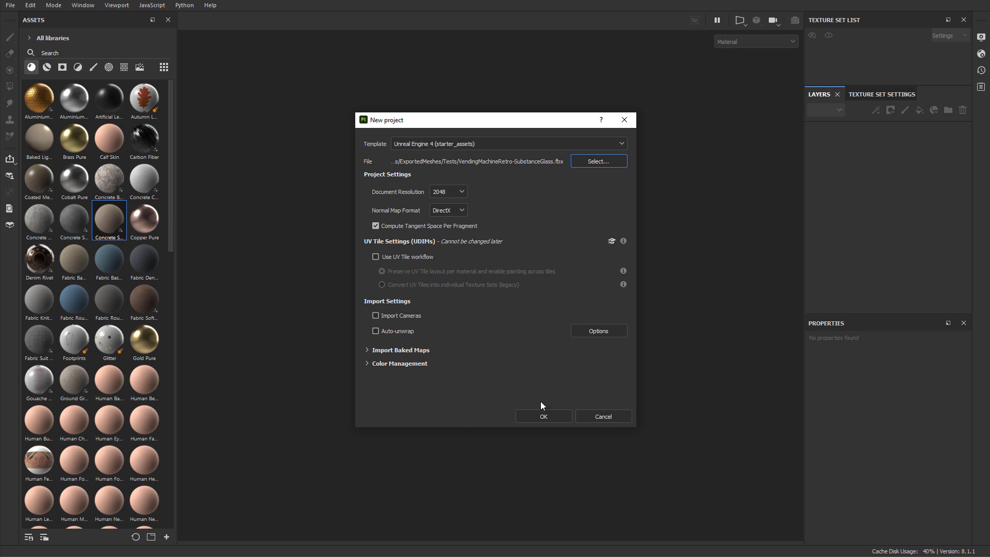
click(545, 416)
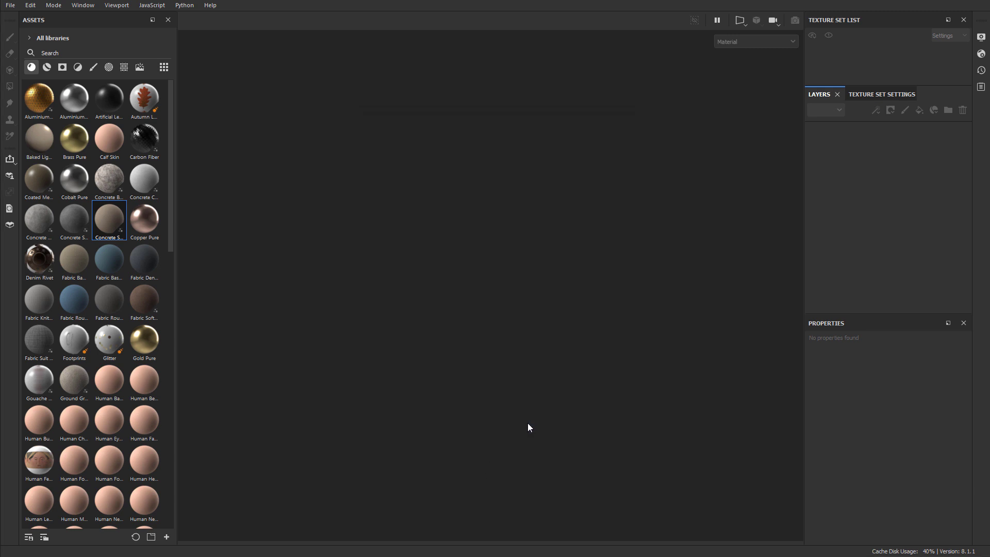
mouse_move(532, 421)
alt+mouse_down()
mouse_move(524, 407)
mouse_move(615, 385)
mouse_move(573, 279)
alt+mouse_up()
scroll(616, 385, down, 2)
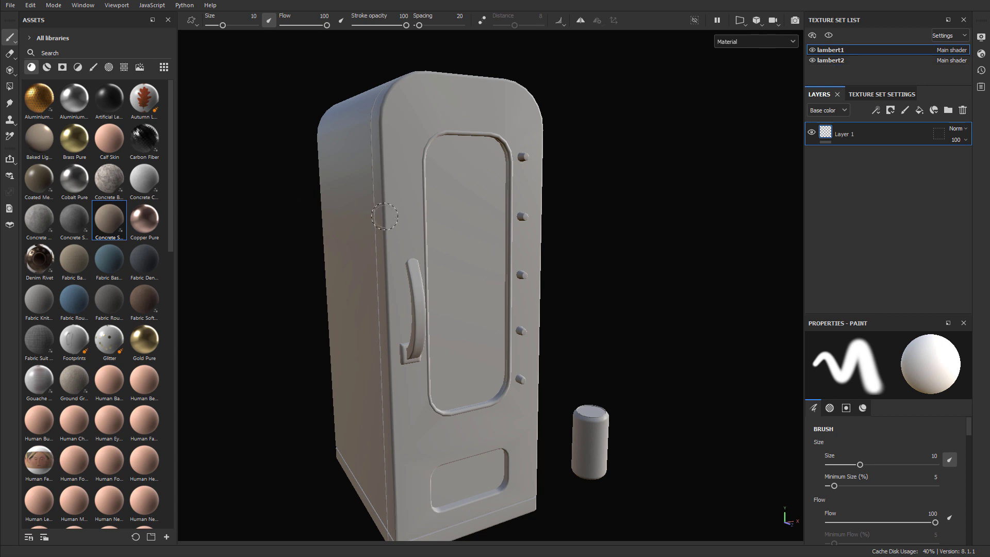
Bake the mesh maps of both the lambert1 and lambert2 texture sets at an output size of 2048.
click(832, 60)
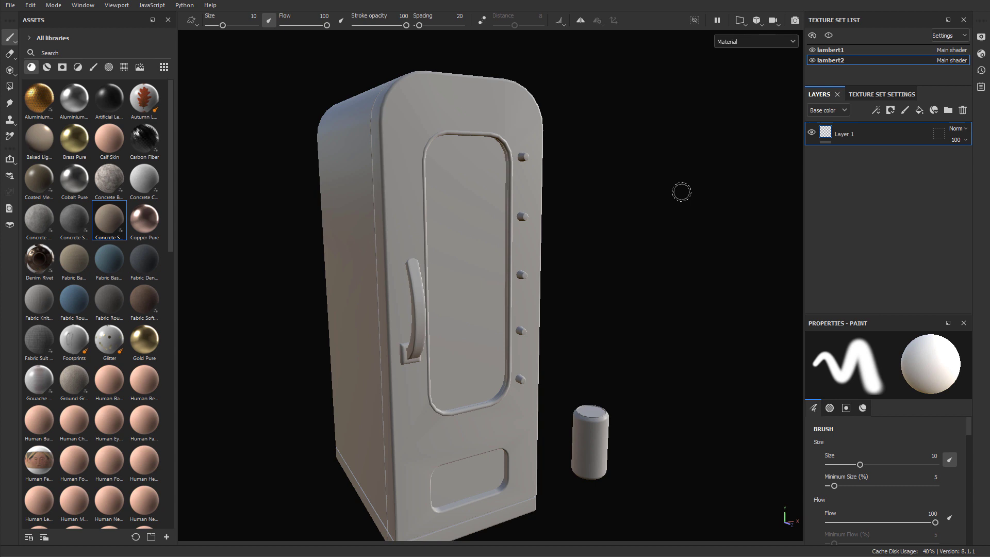
click(877, 94)
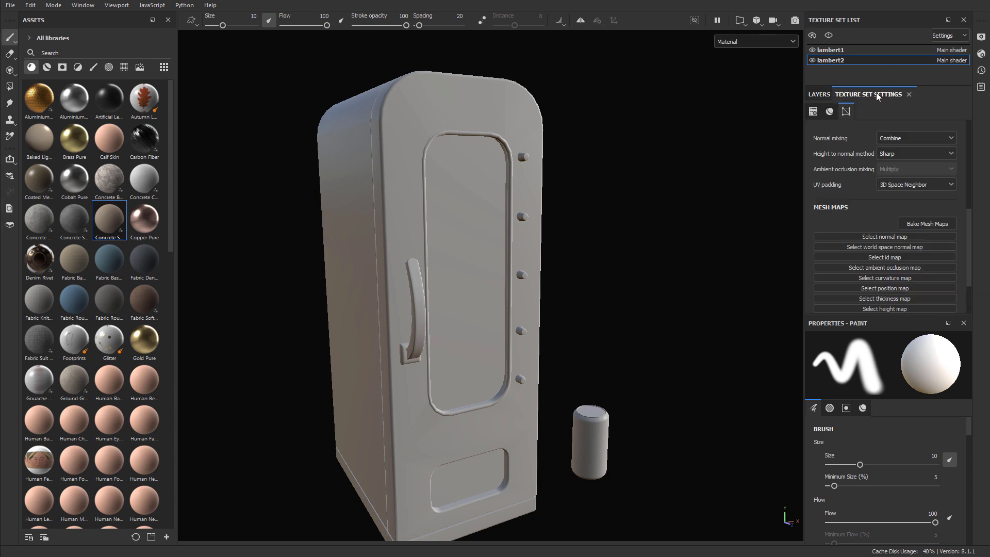
click(921, 223)
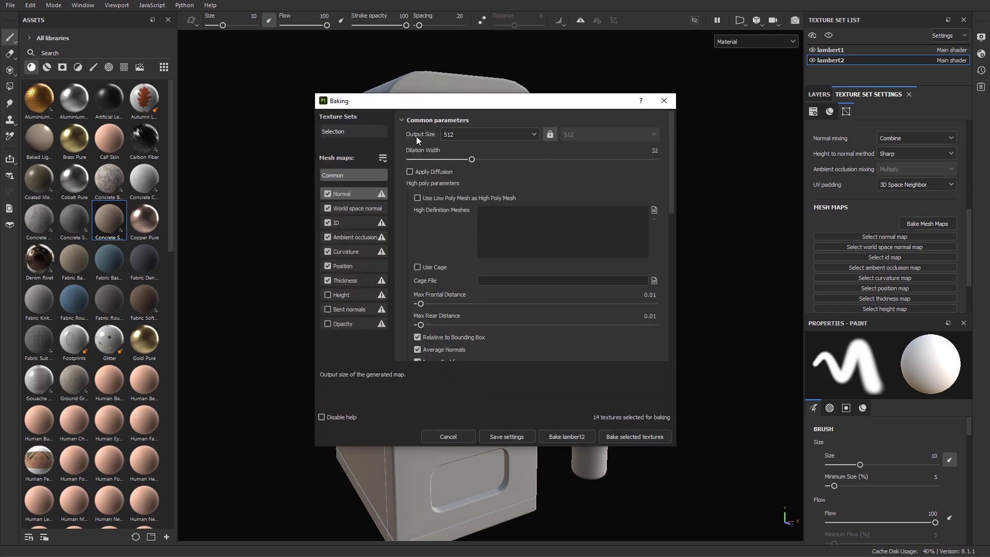
click(454, 133)
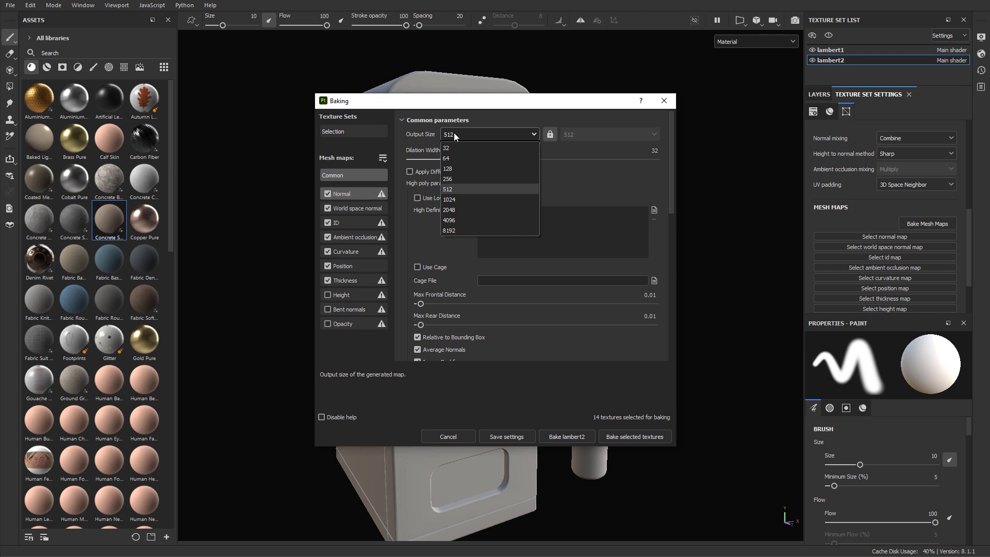
click(460, 210)
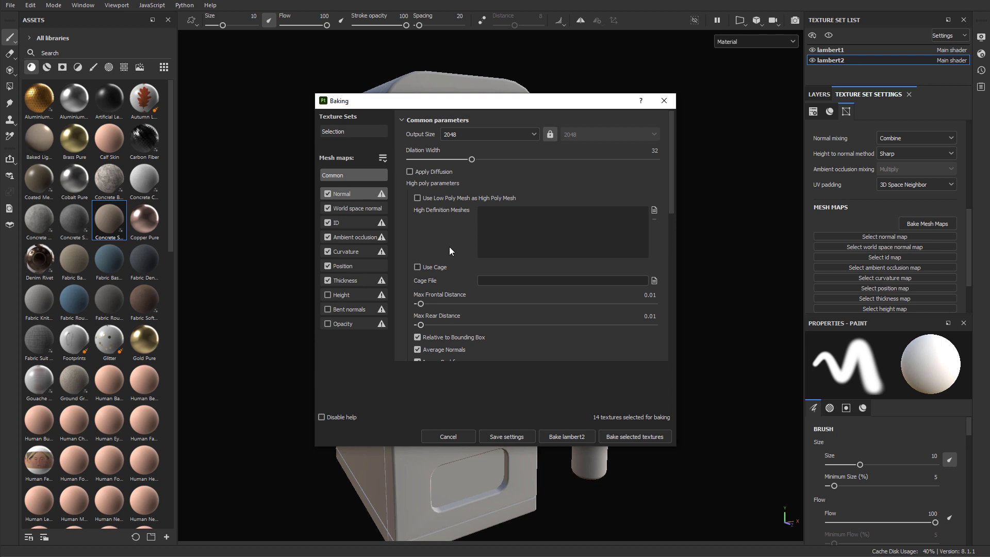
click(641, 437)
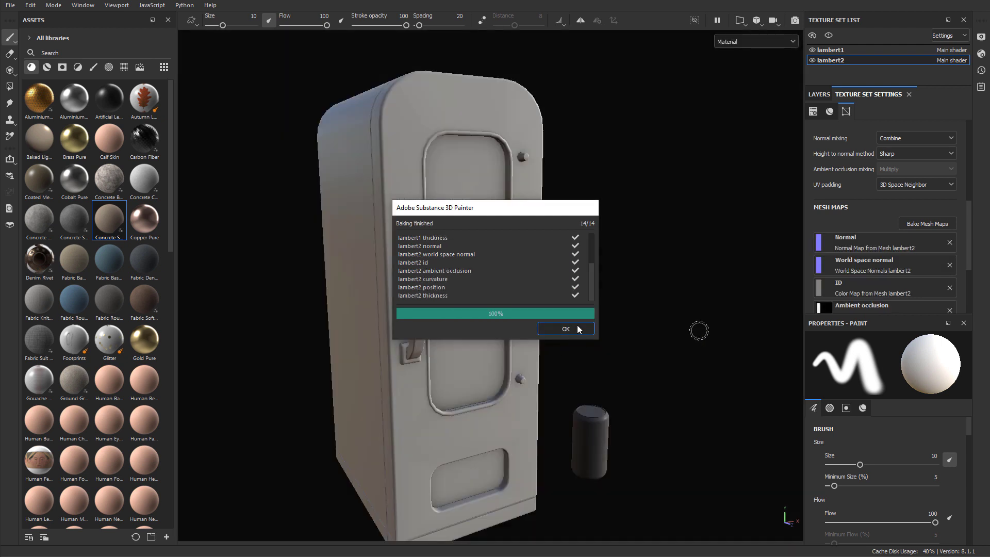
click(579, 330)
mouse_move(584, 226)
alt+mouse_down()
mouse_move(541, 230)
mouse_move(559, 256)
alt+mouse_up()
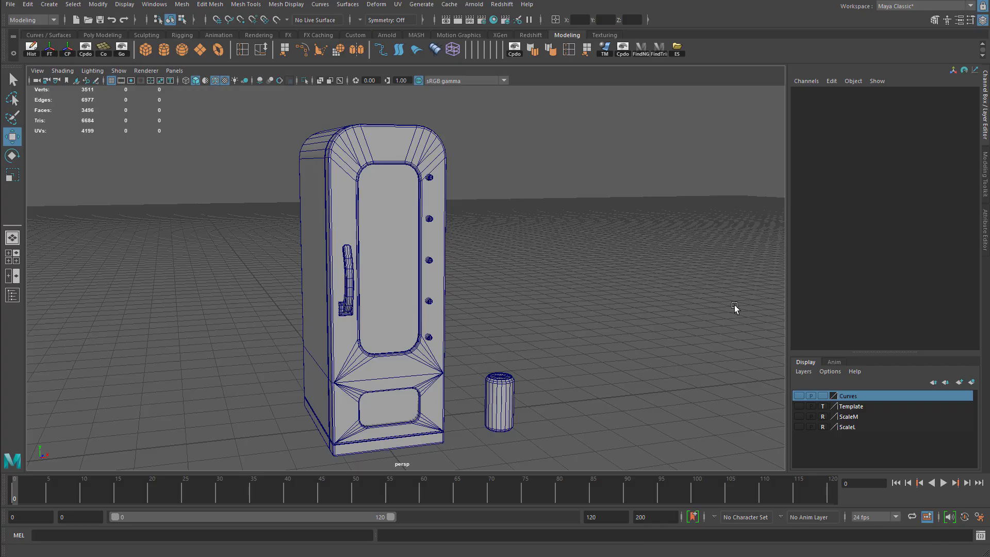
Switch back to Maya and display the vending machine mesh's UV layout in the UV Editor.
click(346, 214)
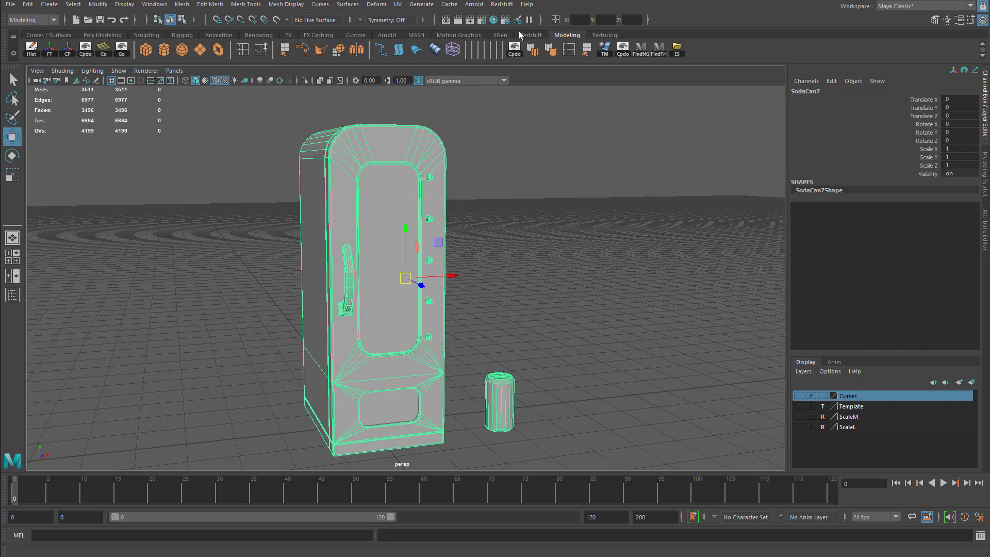
click(398, 4)
mouse_move(422, 4)
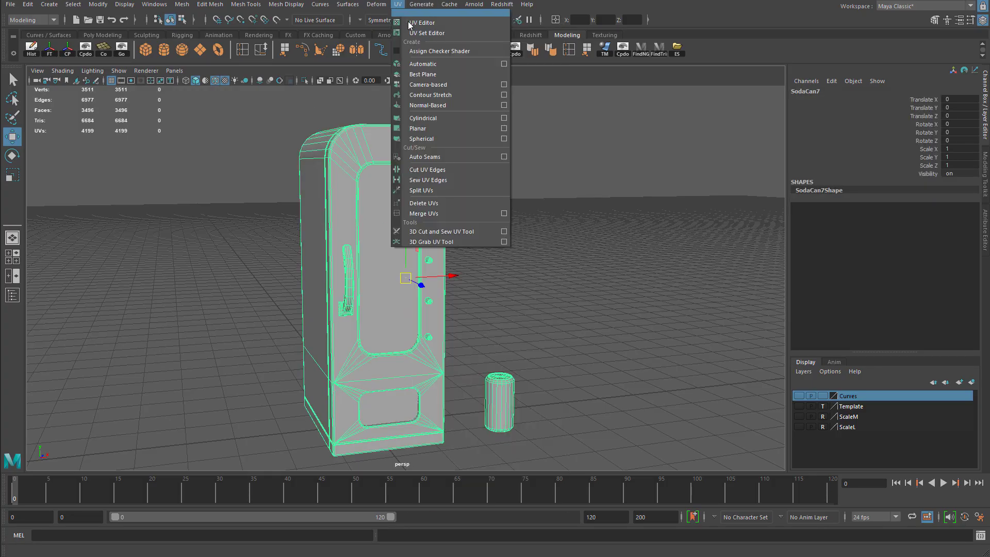
click(415, 24)
scroll(641, 255, up, 2)
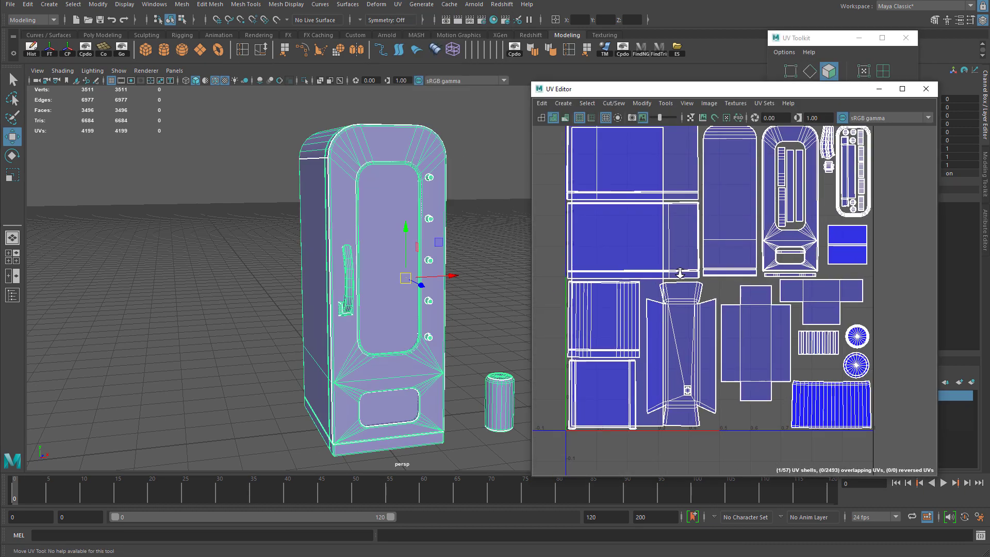
Try moving the front glass face's UV shell sideways in the UV Editor and undo the move.
click(366, 252)
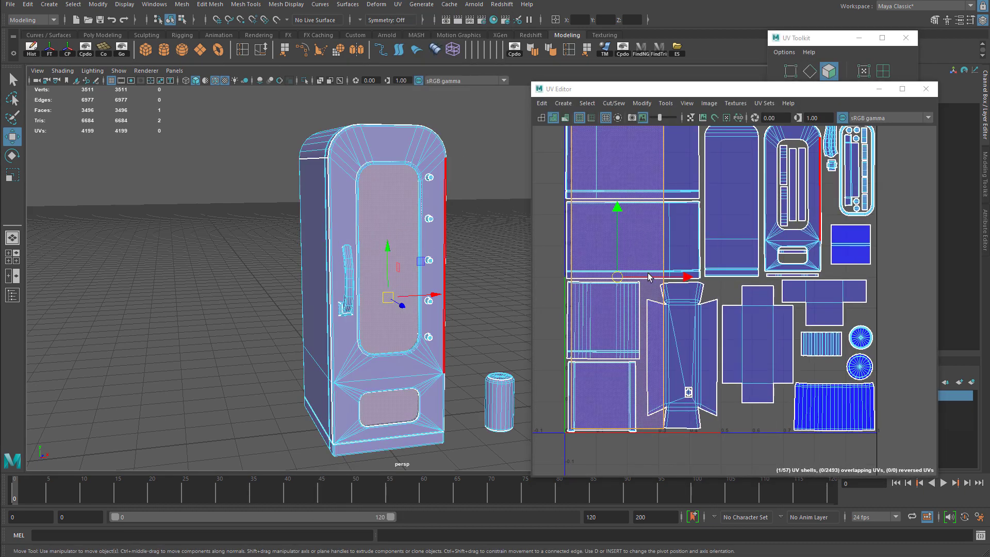
scroll(733, 284, down, 2)
drag(671, 261, 707, 274)
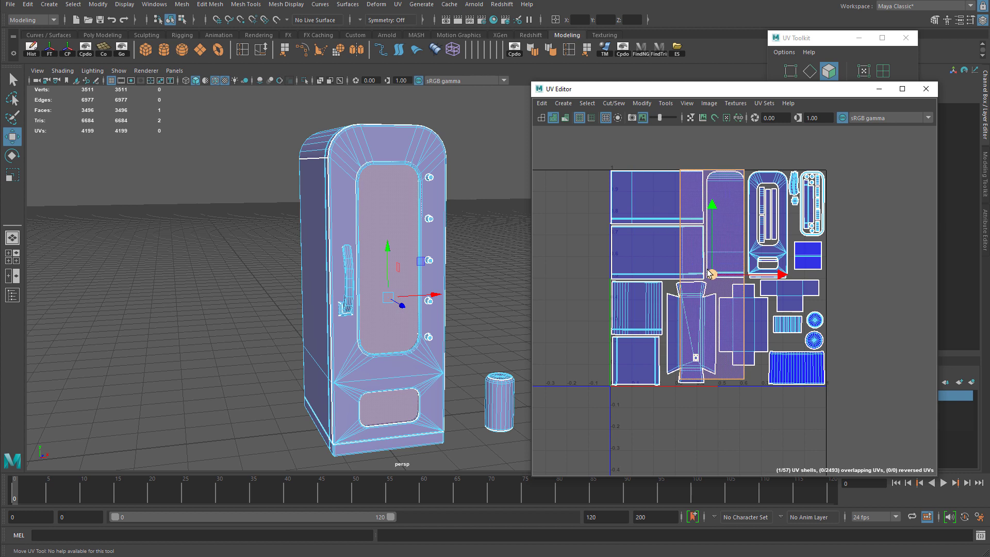
key(ctrl+z)
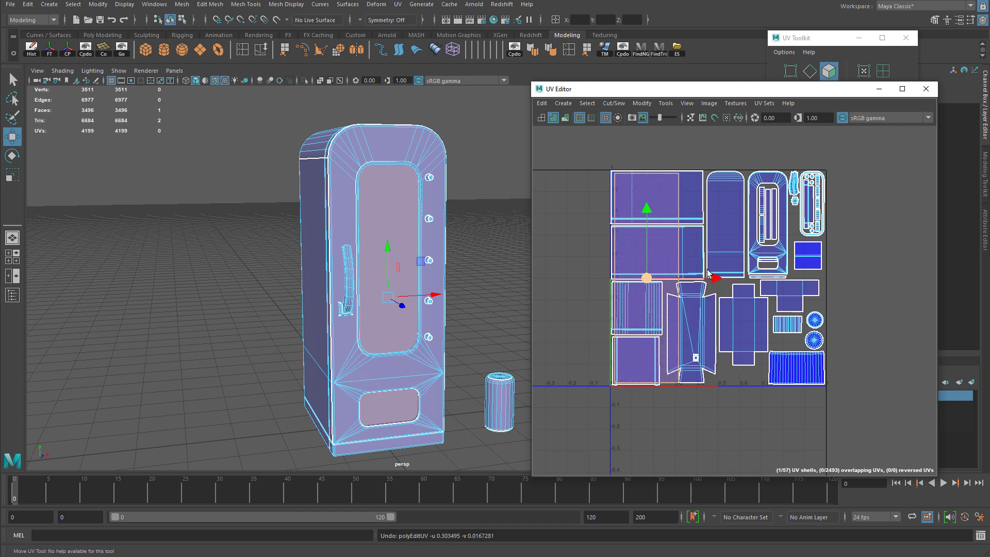